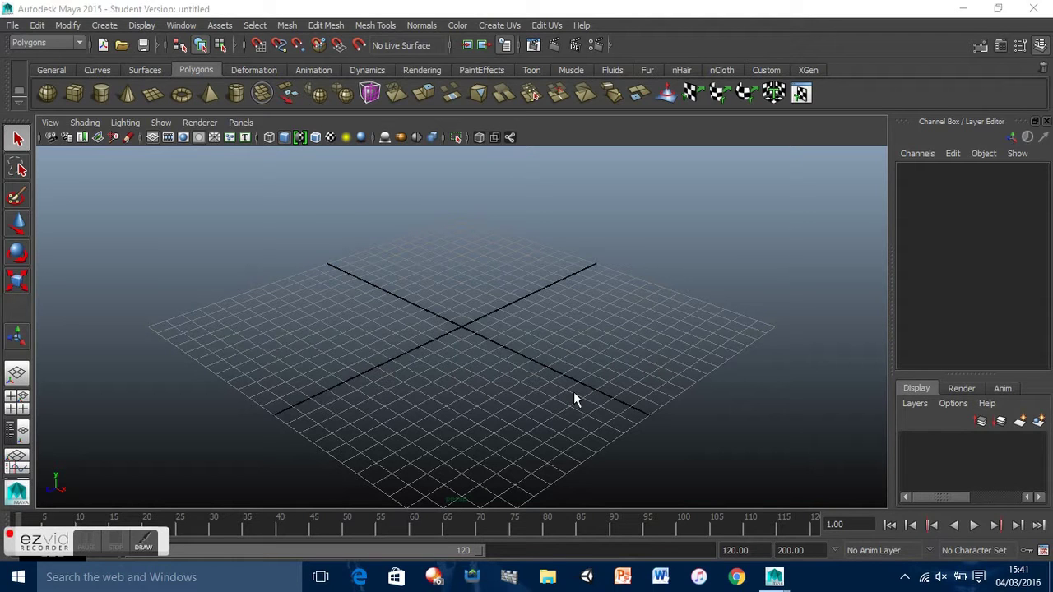
Create polygon plane pPlane1 across the grid centre, near X -0.254, Z -0.037.
alt+drag(554, 409, 532, 416)
scroll(533, 422, down, 5)
alt+drag(556, 413, 551, 409)
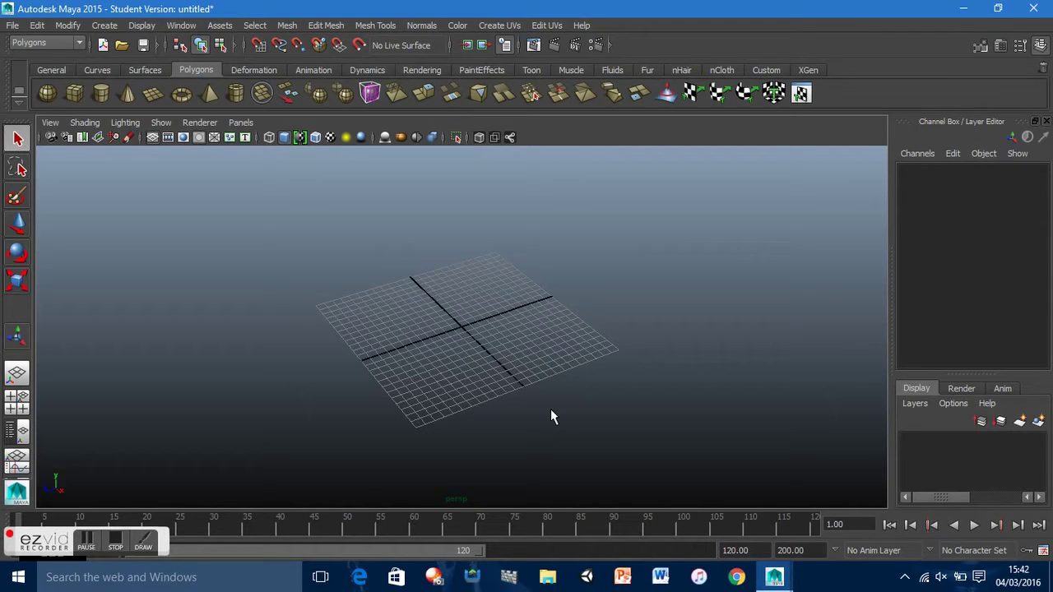
click(154, 96)
mouse_move(316, 304)
mouse_down()
mouse_move(628, 367)
mouse_move(618, 352)
mouse_up()
alt+drag(666, 384, 351, 246)
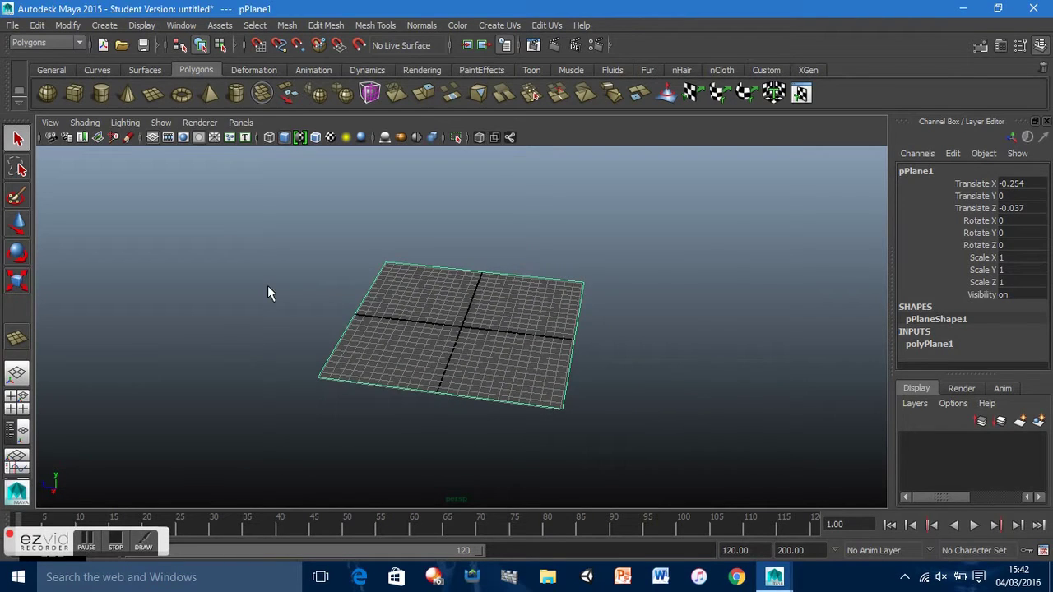
scroll(267, 293, up, 5)
alt+drag(267, 294, 287, 299)
scroll(287, 300, down, 3)
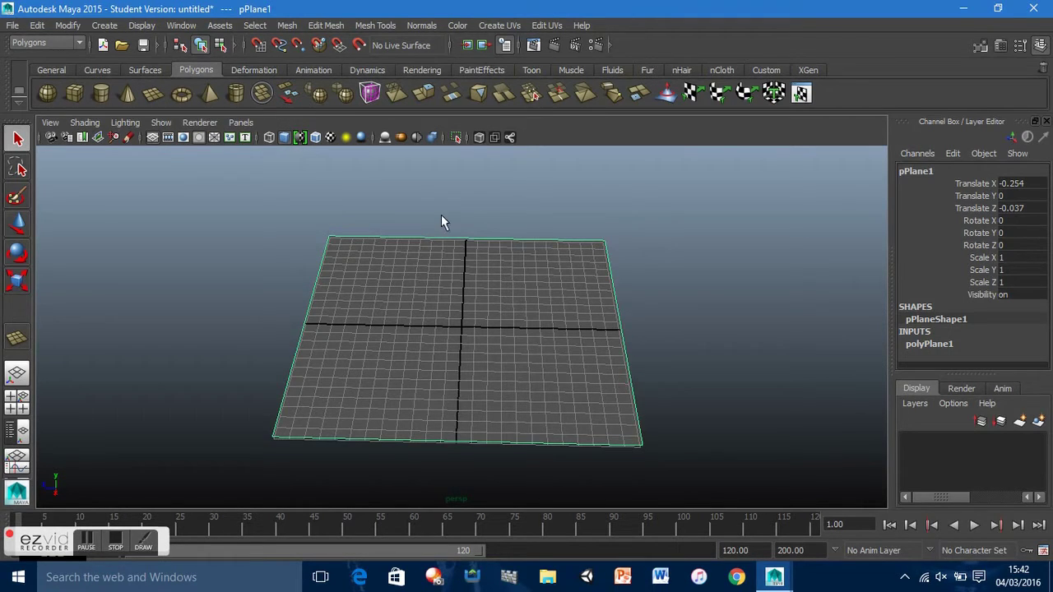
Open the Texture to Geometry options and clear the existing input image path.
click(76, 27)
mouse_move(145, 258)
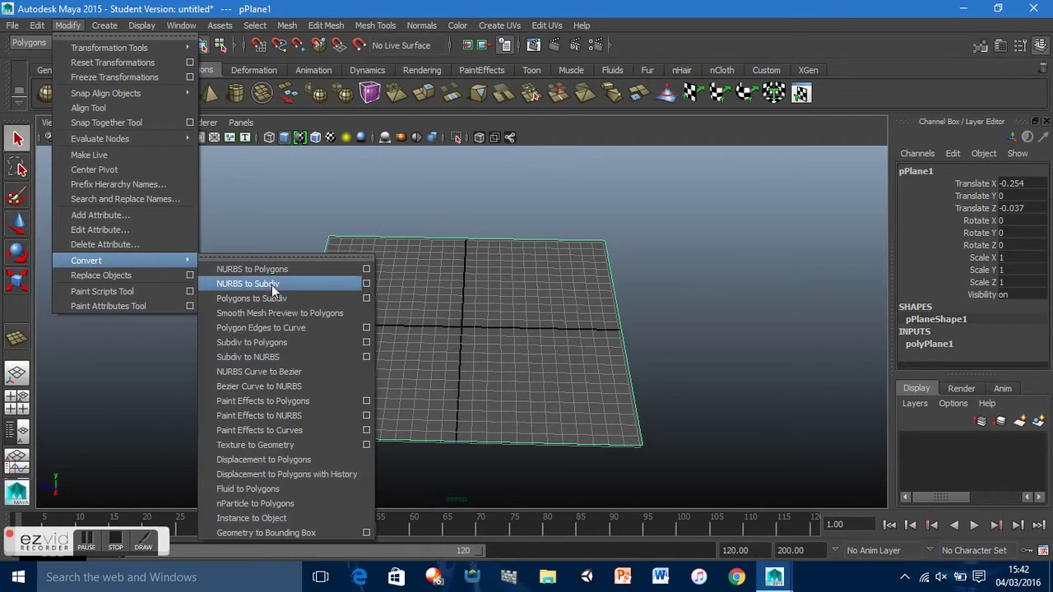
click(366, 445)
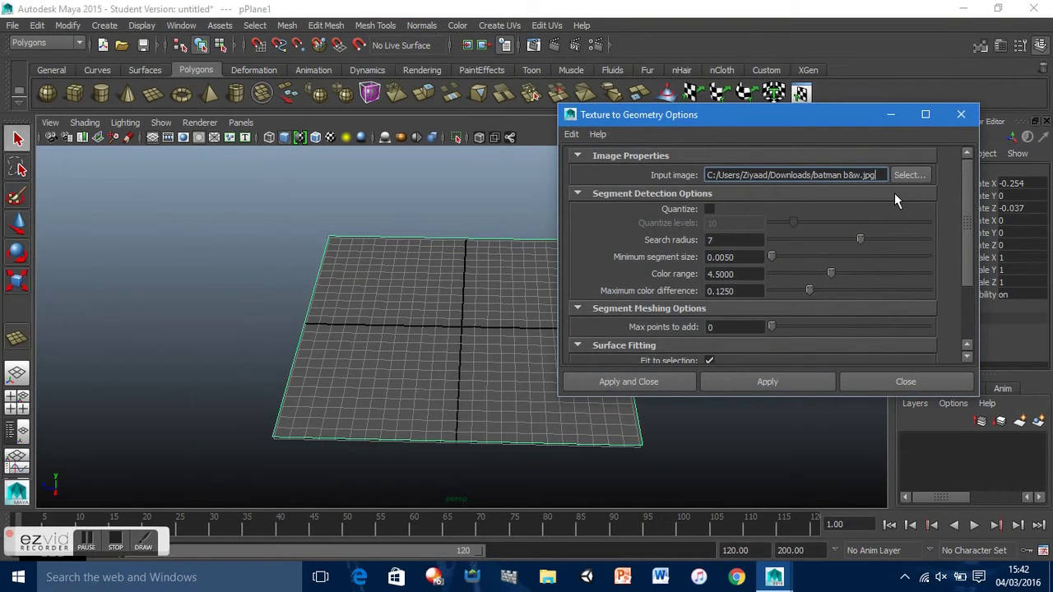
drag(878, 175, 672, 176)
key(BackSpace)
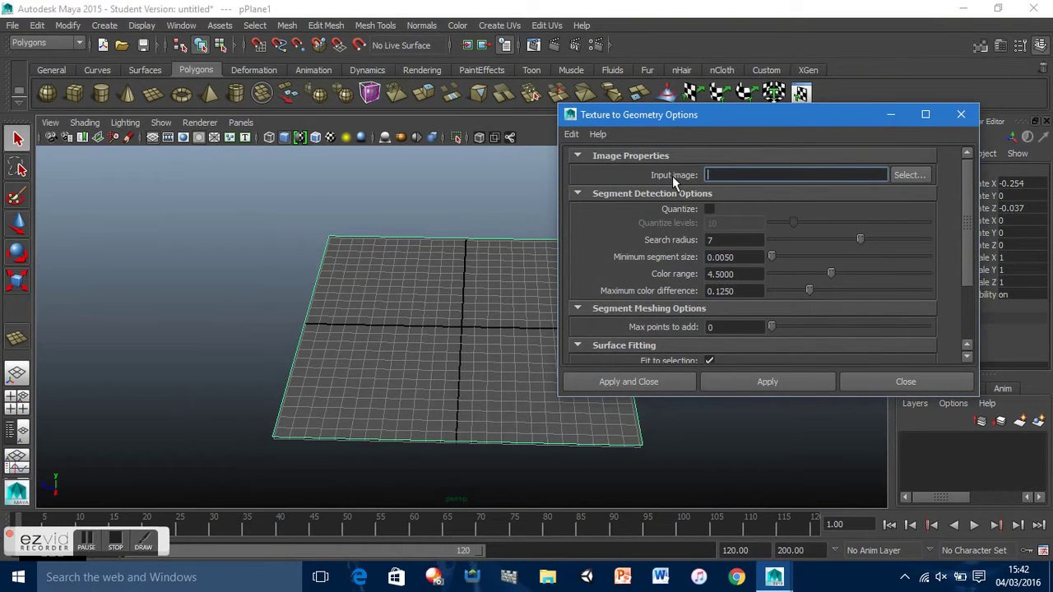
drag(728, 114, 698, 117)
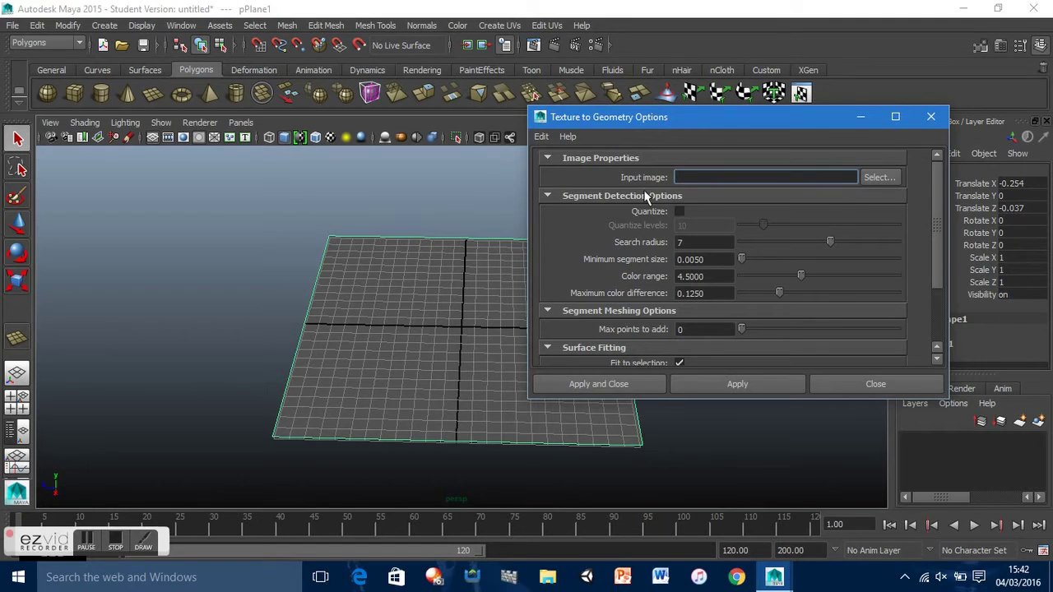
Load Batman-silhouette-Border-Copy.jpg as the input image.
click(872, 176)
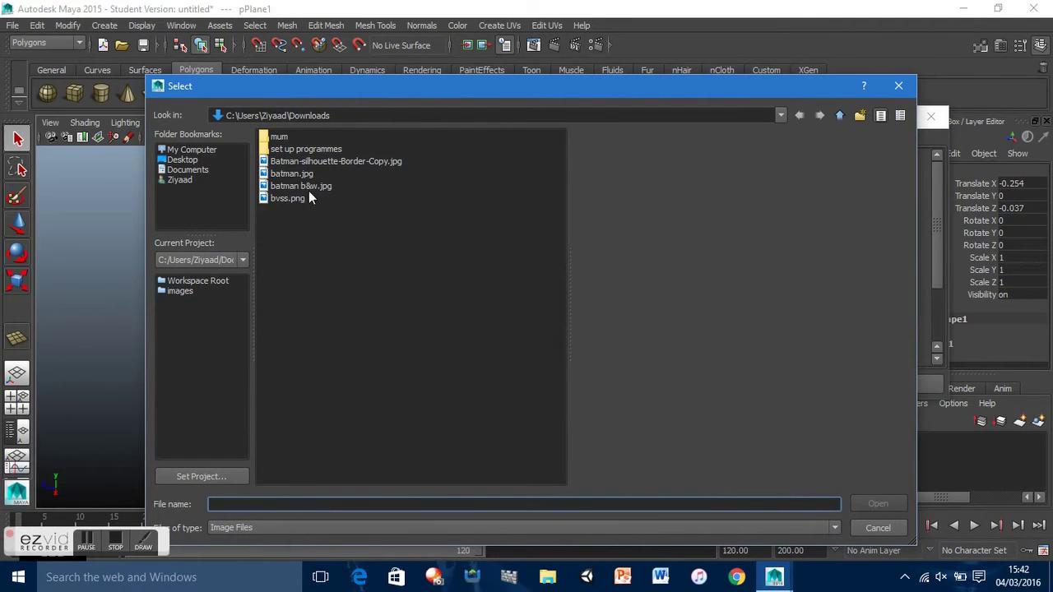
click(311, 188)
click(295, 197)
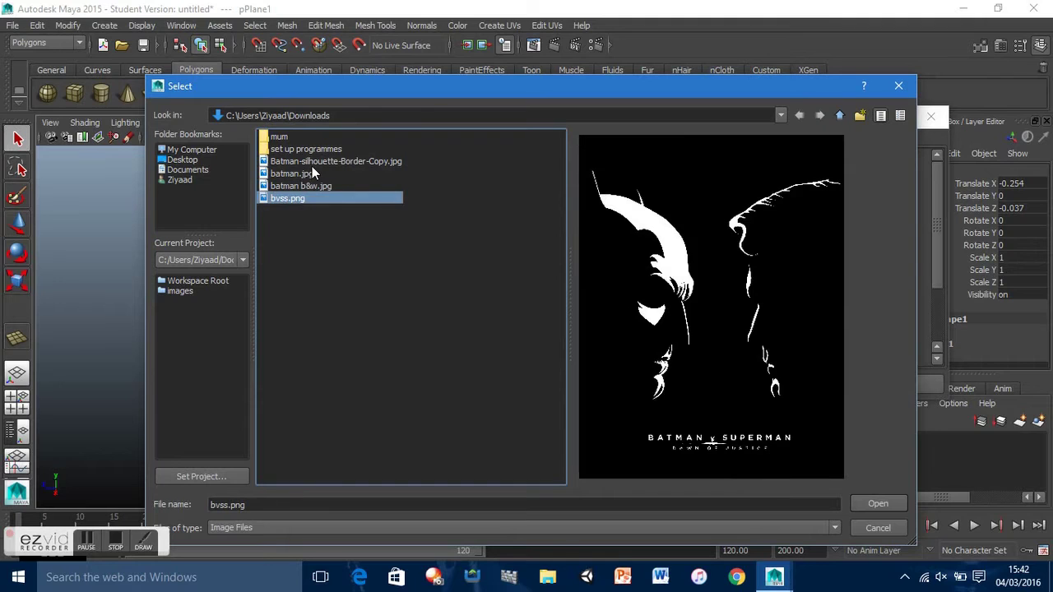
click(306, 175)
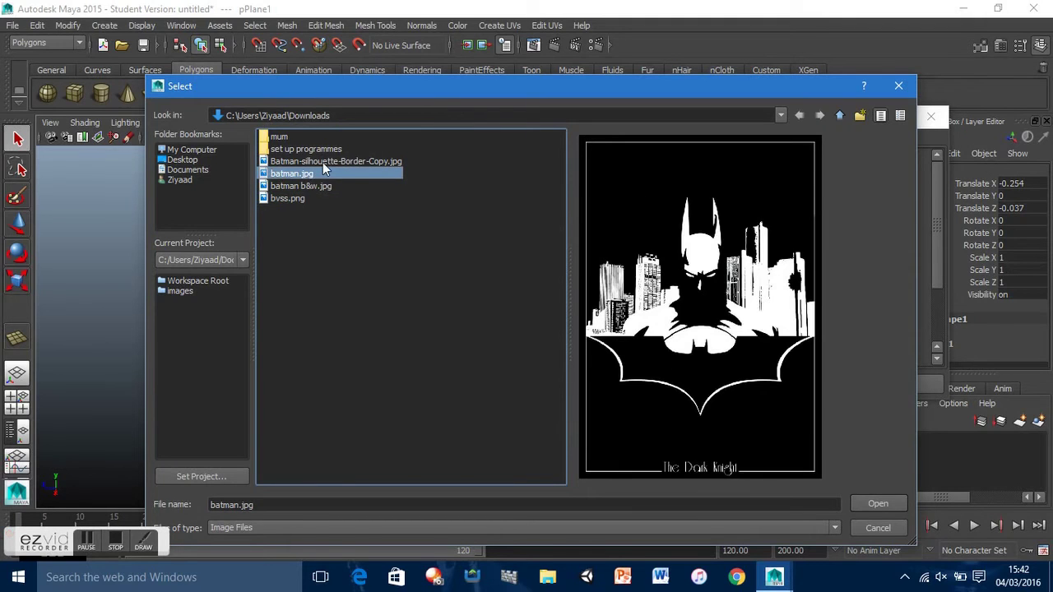
click(325, 163)
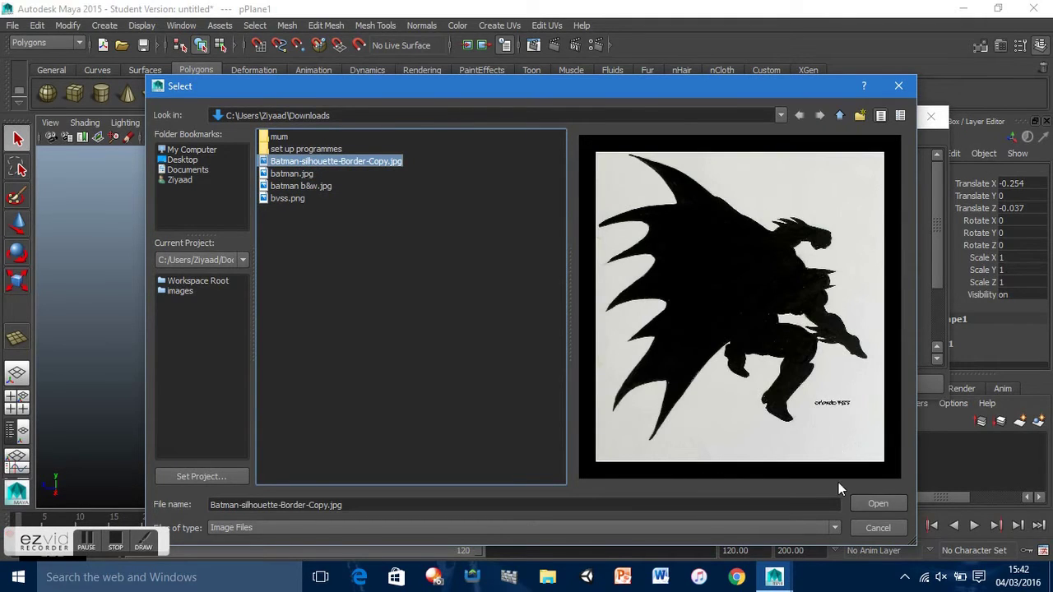
click(876, 504)
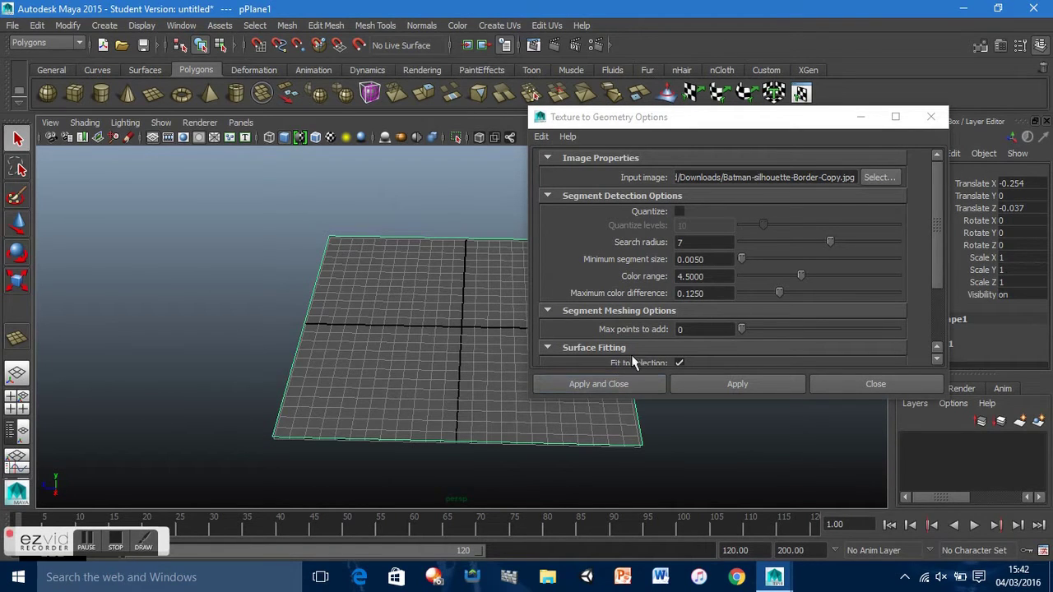
click(933, 251)
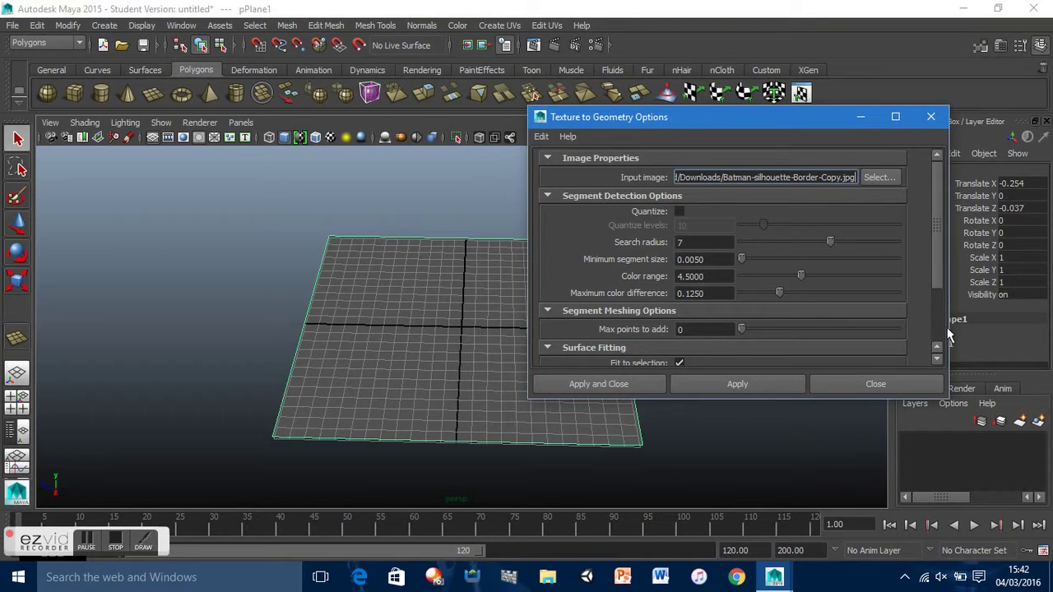
Apply the Texture to Geometry conversion to the plane and let Maya process it.
click(603, 385)
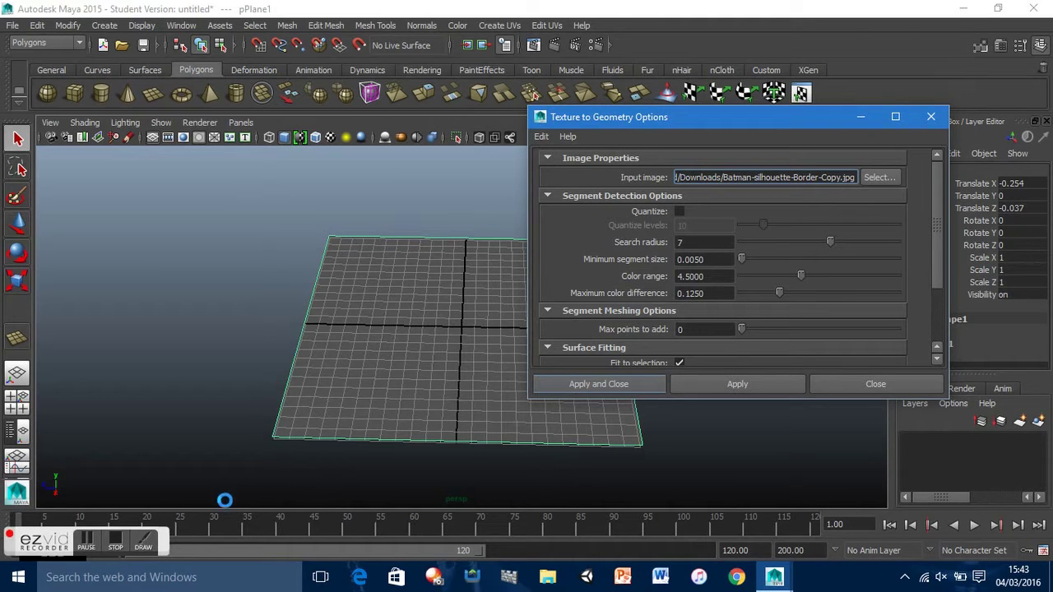
click(79, 551)
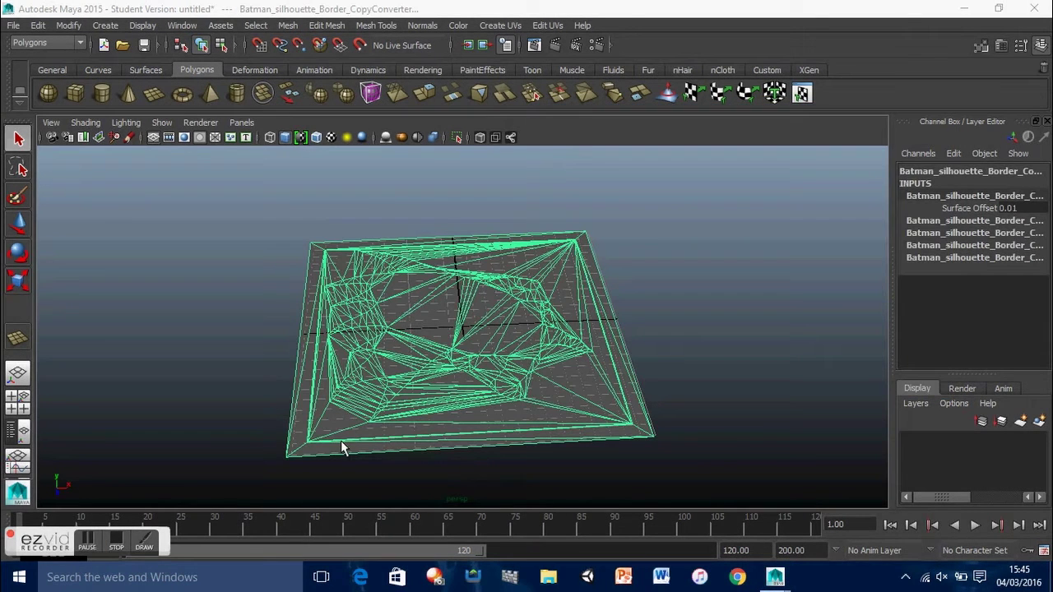
Orbit around the new Batman_silhouette_Border_Copy mesh to inspect it from several angles.
mouse_move(660, 402)
alt+mouse_down()
mouse_move(646, 414)
mouse_move(659, 403)
alt+mouse_up()
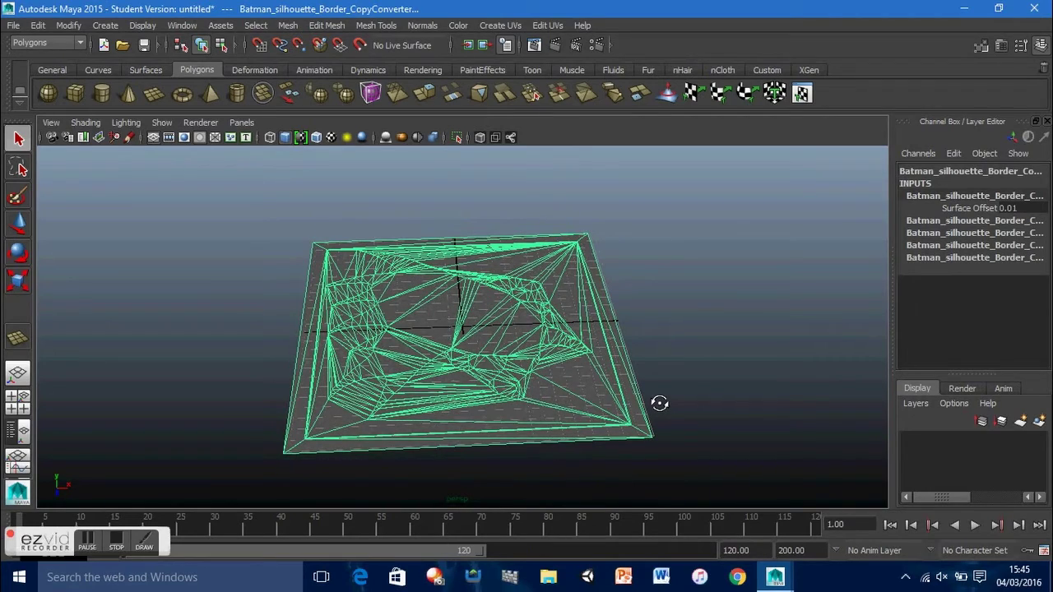
alt+drag(585, 387, 630, 423)
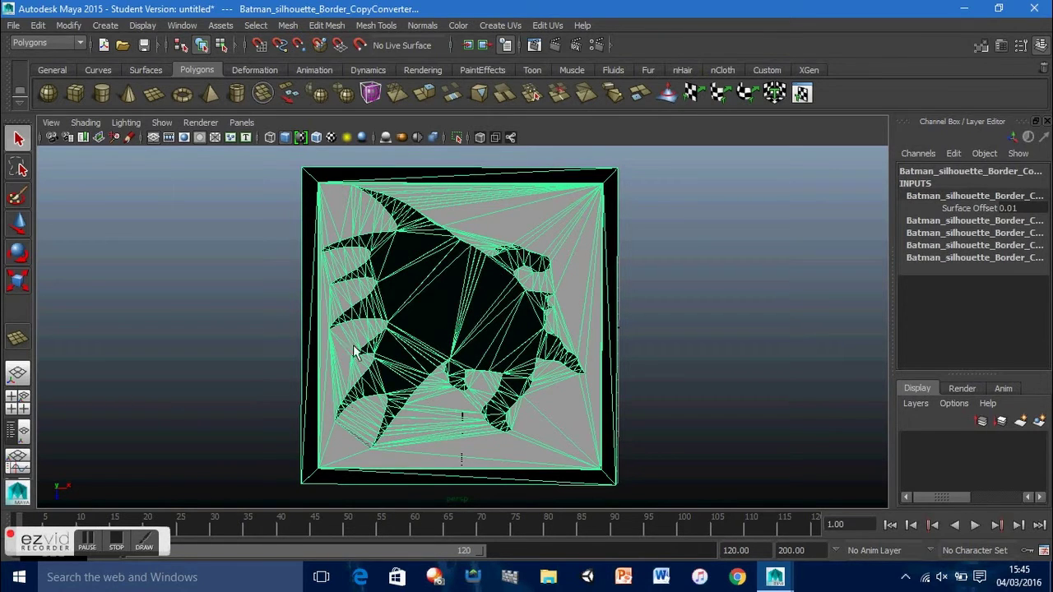
alt+drag(571, 307, 572, 285)
In Hypershade, select the objects using the third Batman silhouette material, then close Hypershade.
click(181, 27)
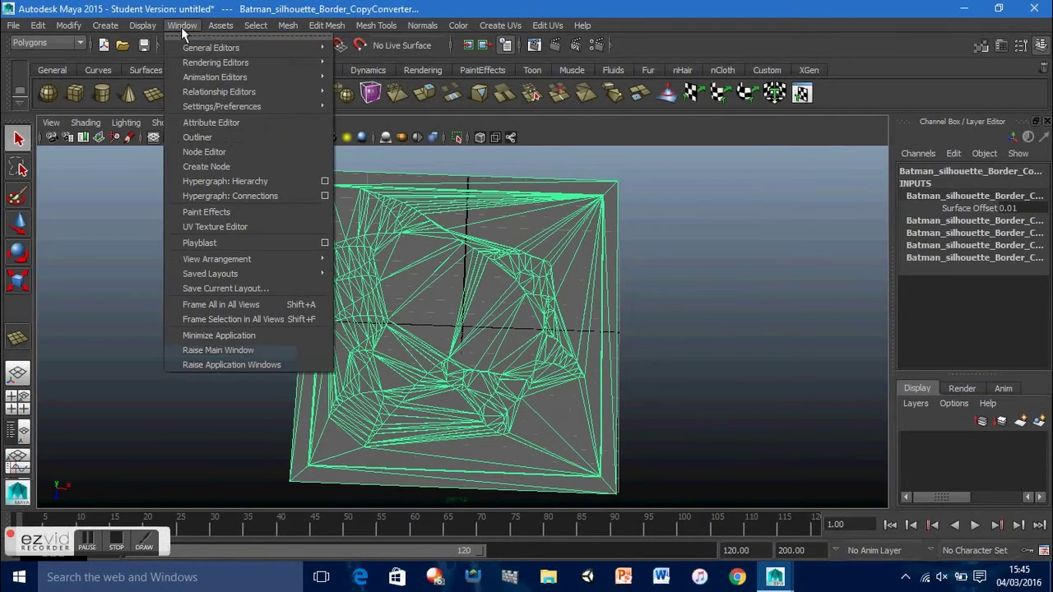
mouse_move(238, 62)
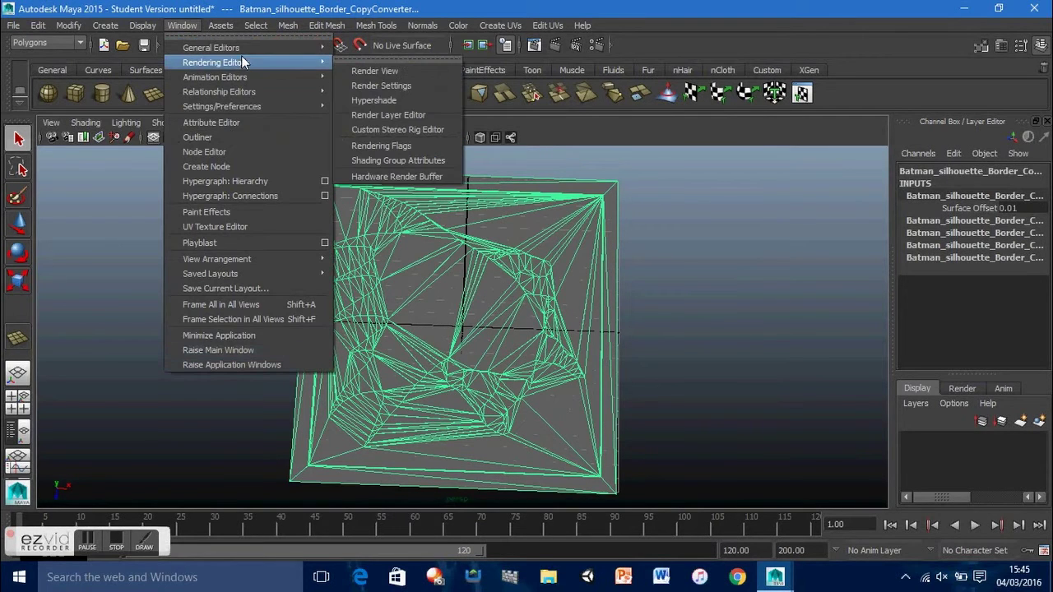
click(390, 89)
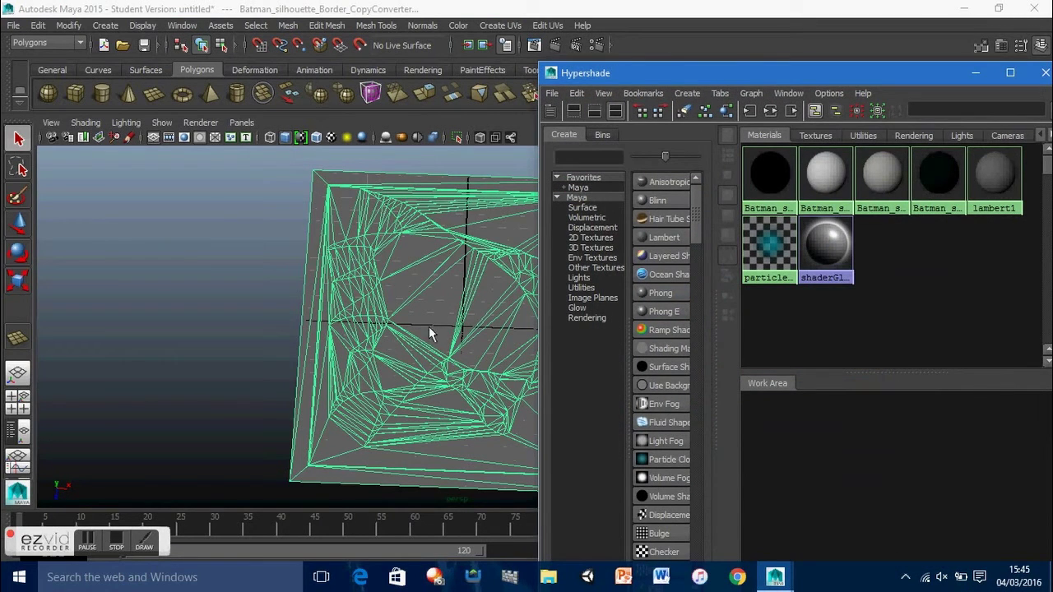
click(842, 197)
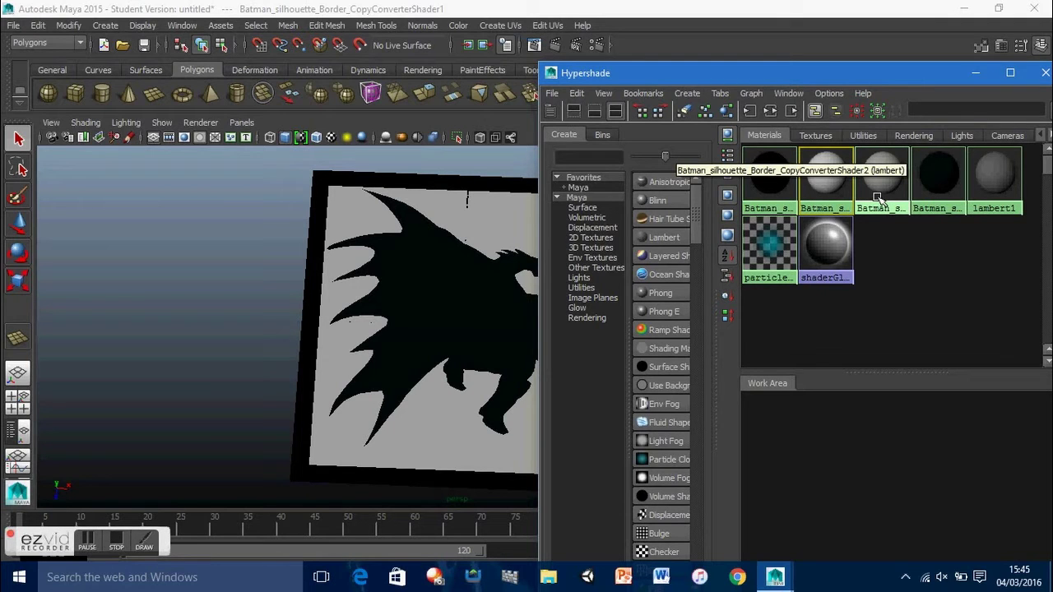
click(877, 198)
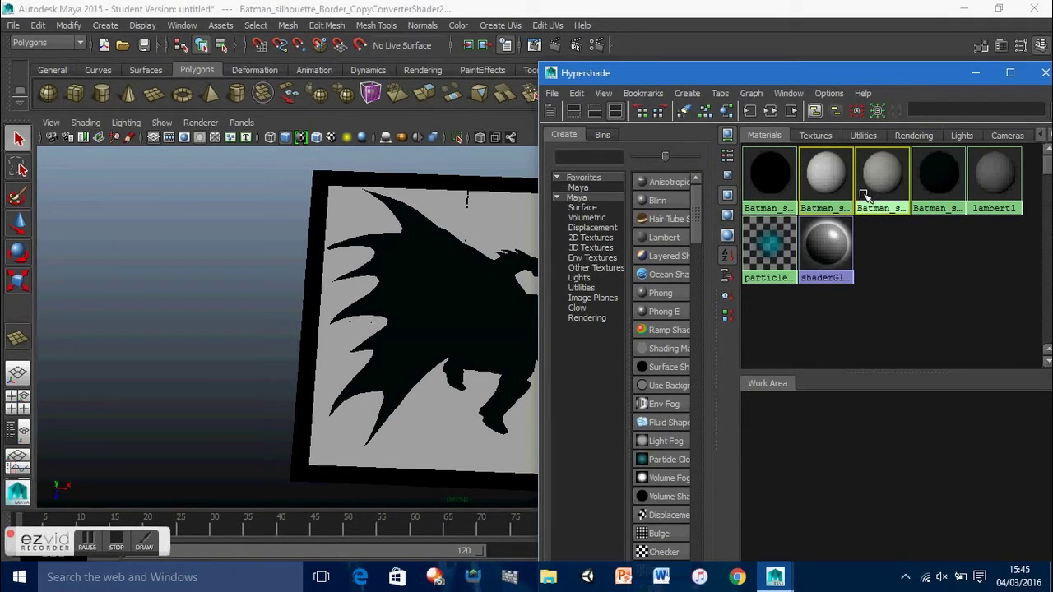
right_drag(870, 180, 925, 182)
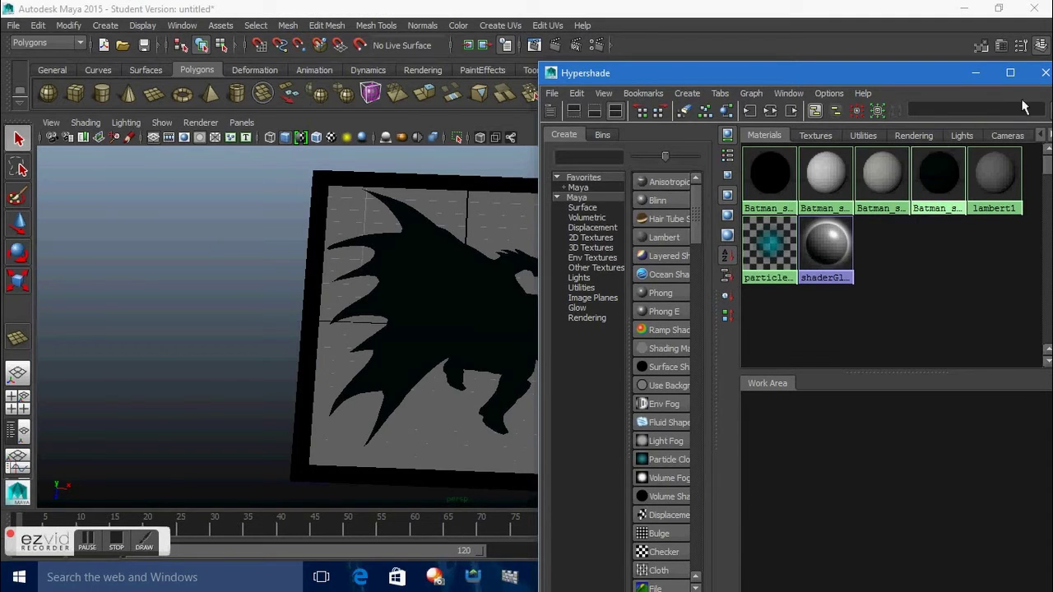
click(1045, 72)
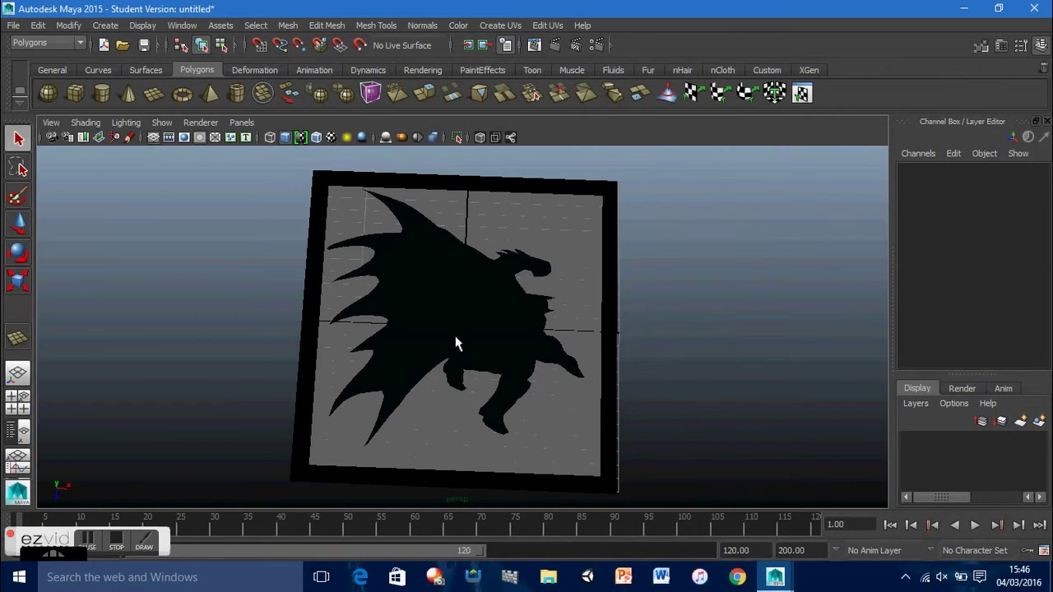
Select the Batman silhouette plane and start an Extrude on its faces.
right_drag(461, 272, 485, 266)
click(435, 293)
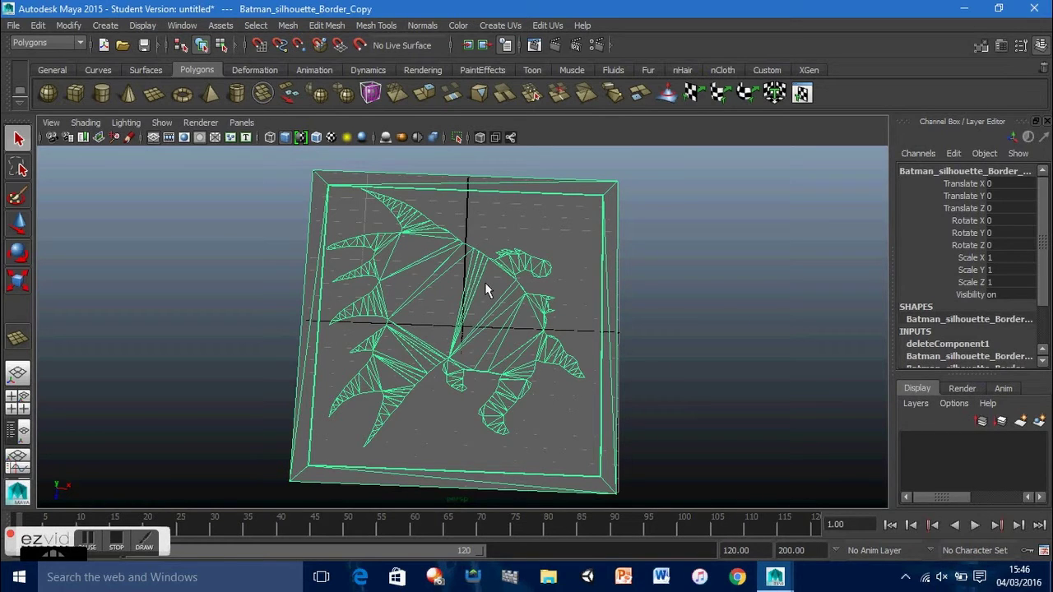
click(326, 24)
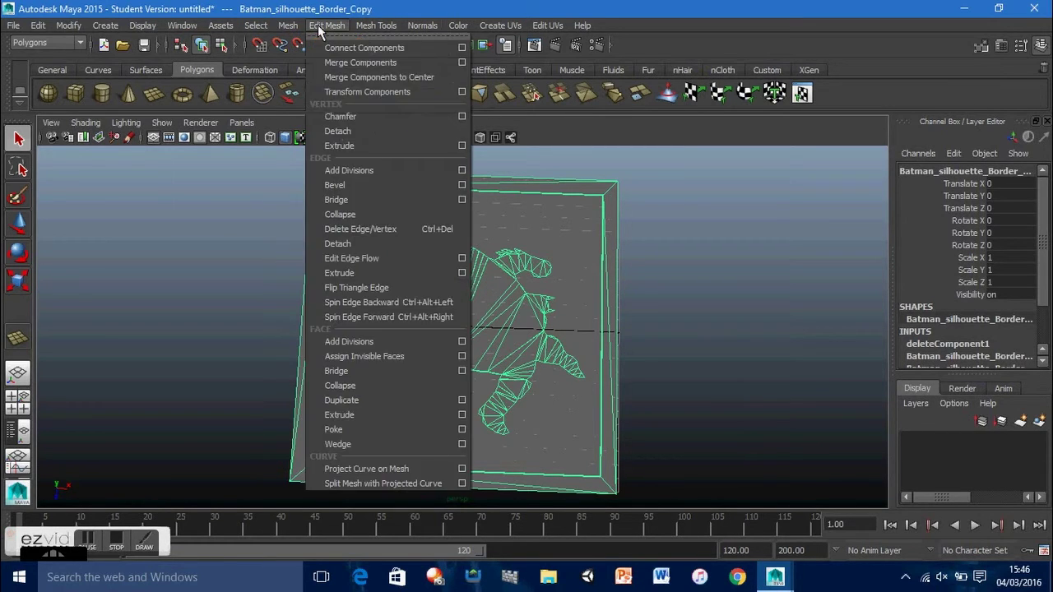
click(384, 415)
alt+drag(536, 384, 554, 317)
drag(289, 344, 280, 301)
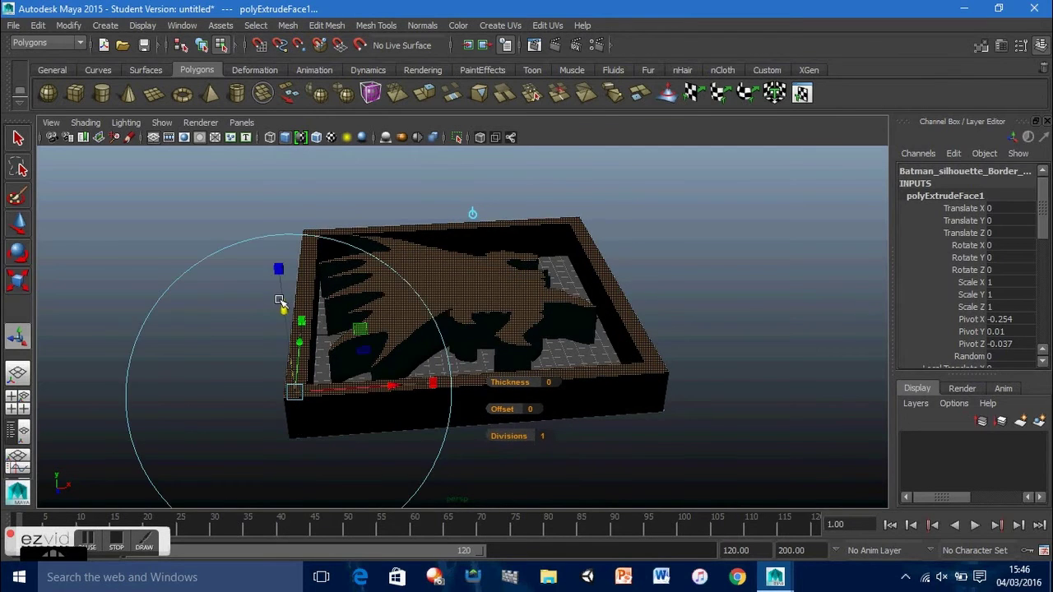
key(ctrl+z)
Set the extrusion thickness to 1 and orbit to inspect the raised relief.
click(556, 422)
text(1)
key(Return)
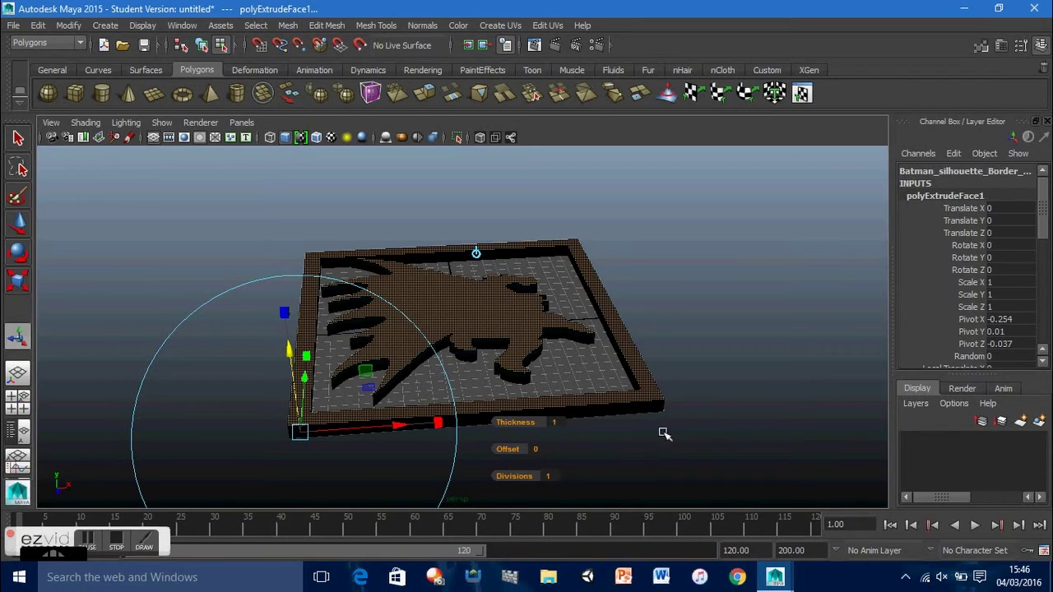
alt+drag(705, 416, 682, 452)
click(683, 451)
alt+drag(645, 412, 422, 276)
mouse_move(380, 281)
alt+mouse_down()
mouse_move(376, 326)
mouse_move(392, 329)
mouse_move(310, 277)
mouse_move(389, 295)
mouse_move(372, 288)
alt+mouse_up()
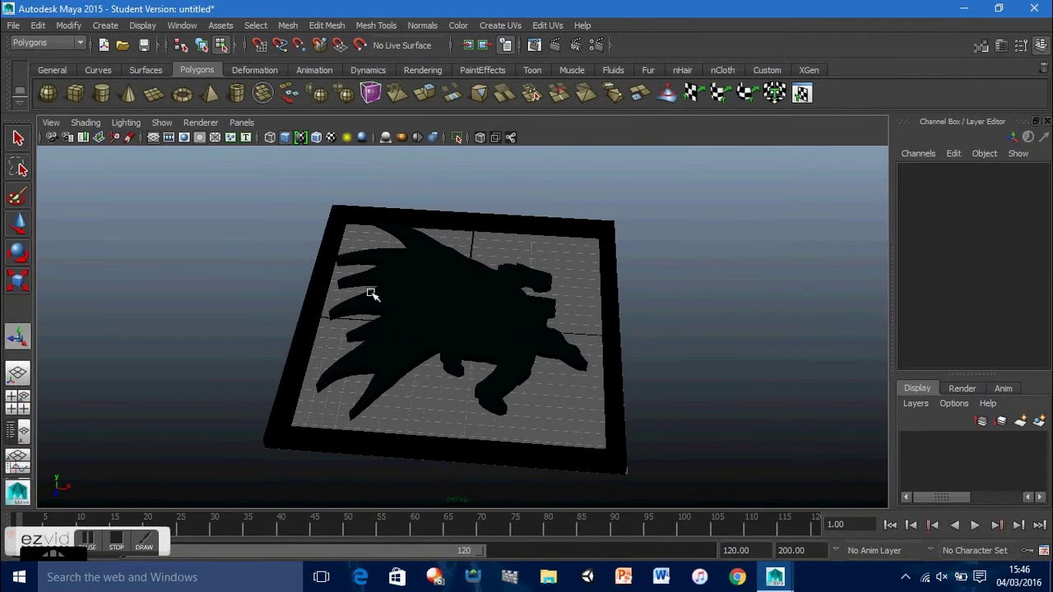
Add point light pointLight1 through Create > Lights > Point Light.
click(179, 26)
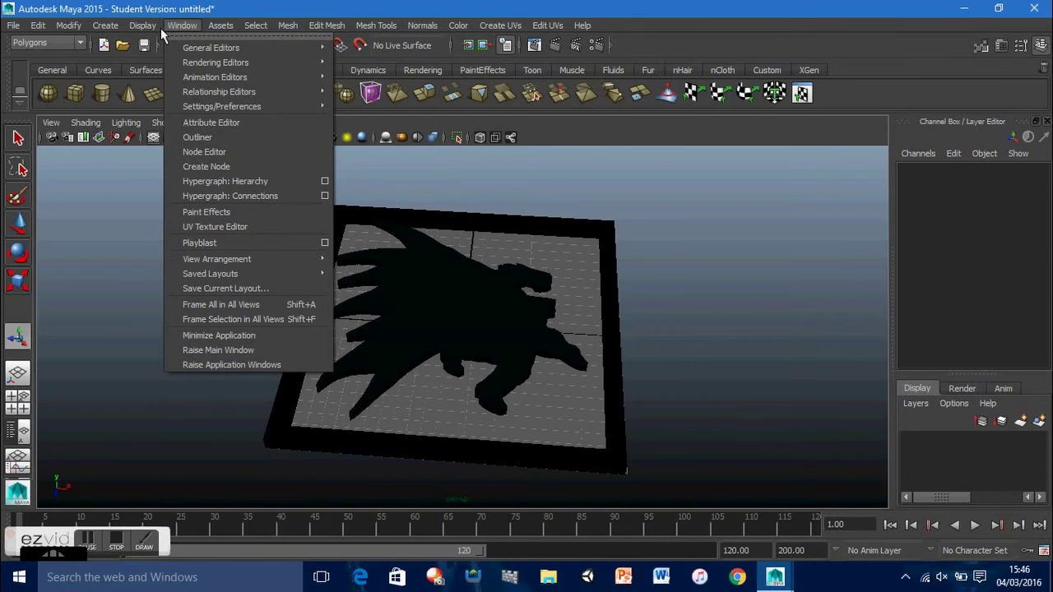
mouse_move(225, 96)
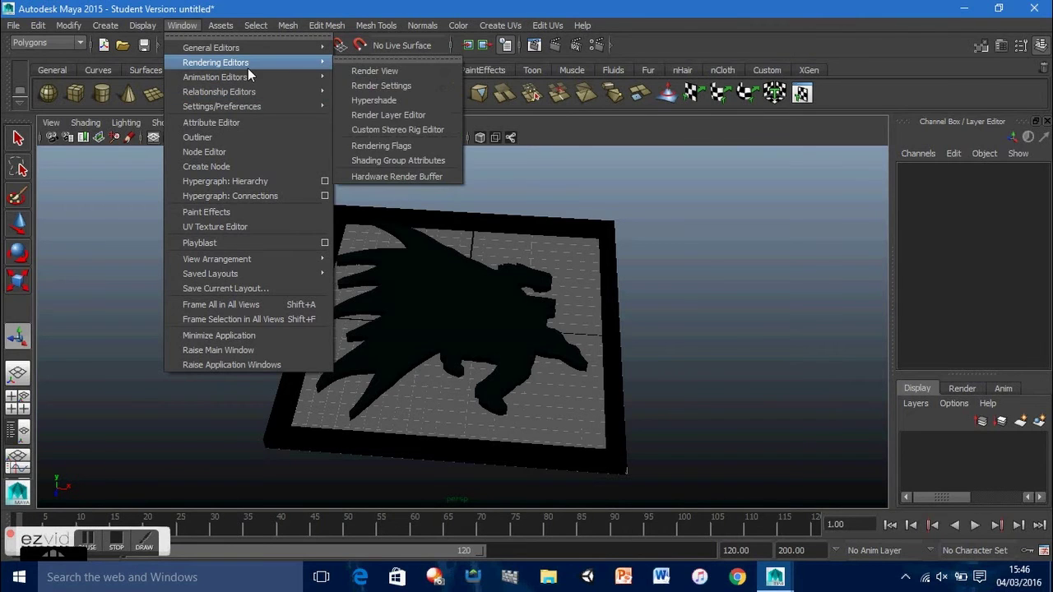
mouse_move(251, 57)
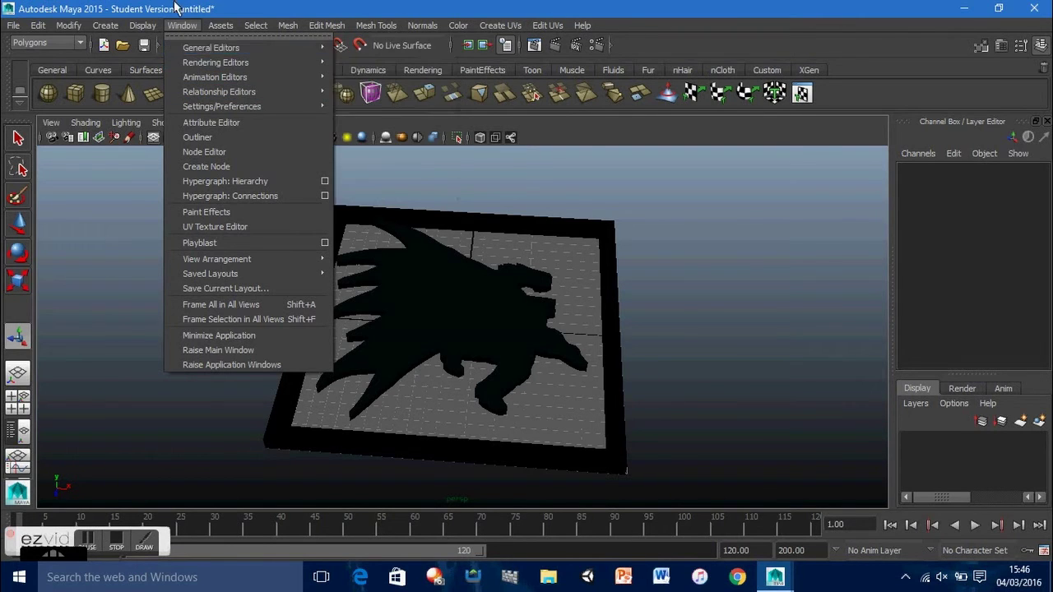
click(99, 25)
mouse_move(161, 93)
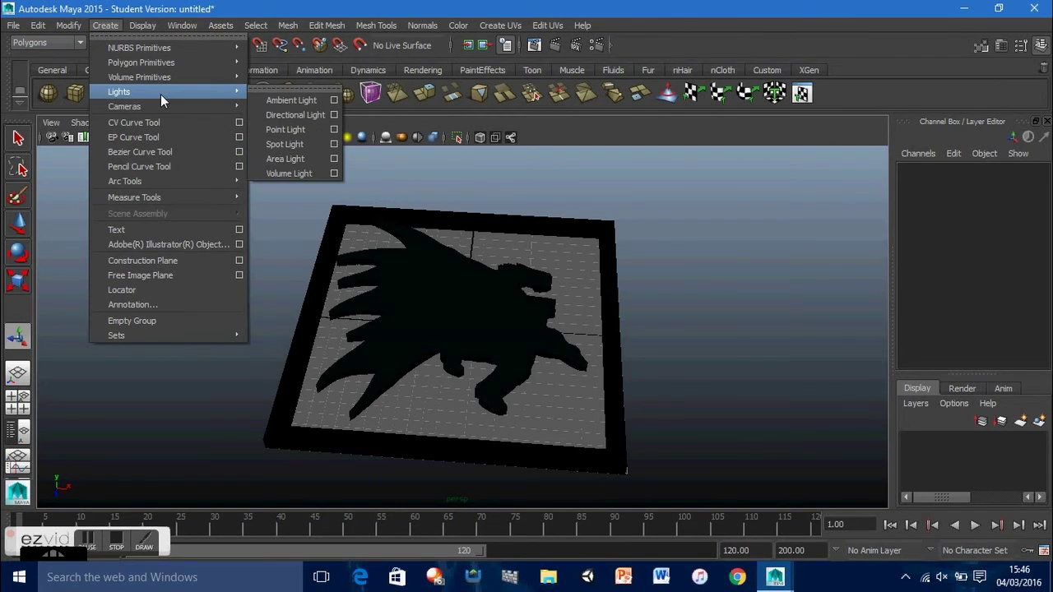
click(316, 128)
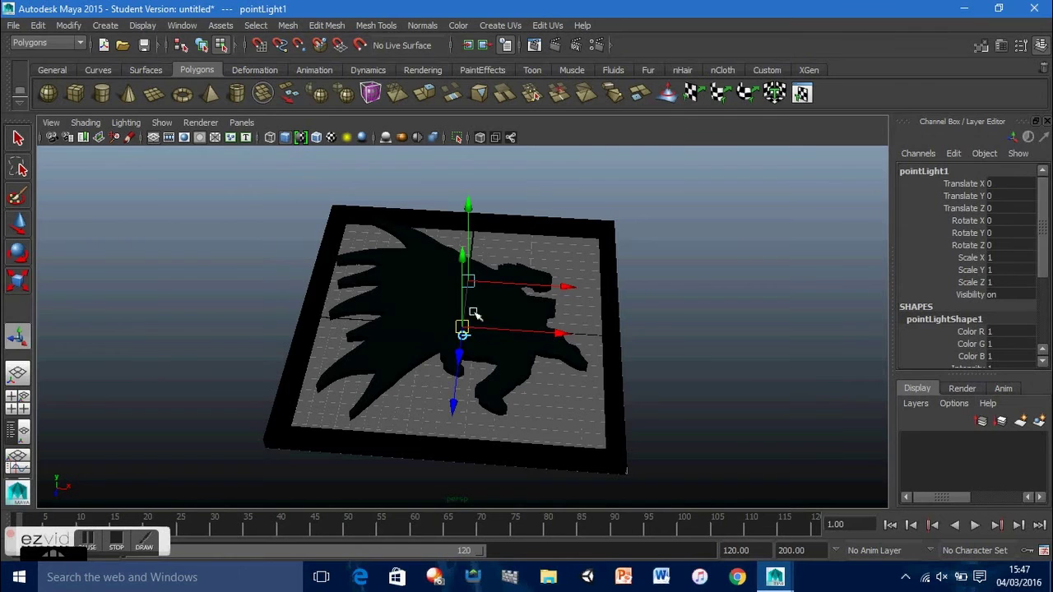
Raise pointLight1 above the frame, then lower it closer to the relief.
drag(465, 276, 458, 162)
drag(468, 205, 471, 159)
alt+drag(601, 378, 552, 313)
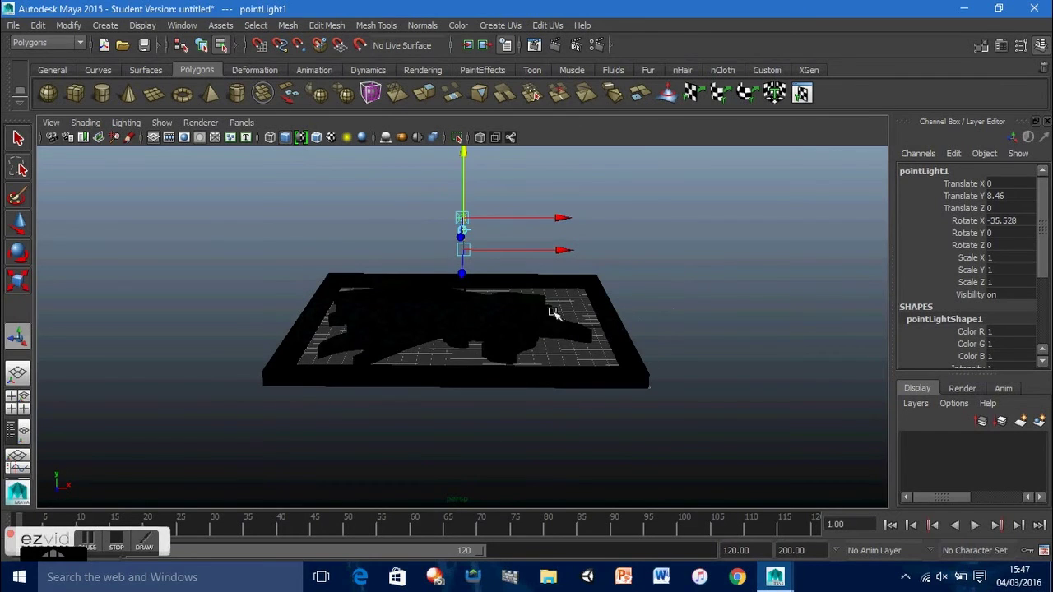
drag(462, 157, 459, 219)
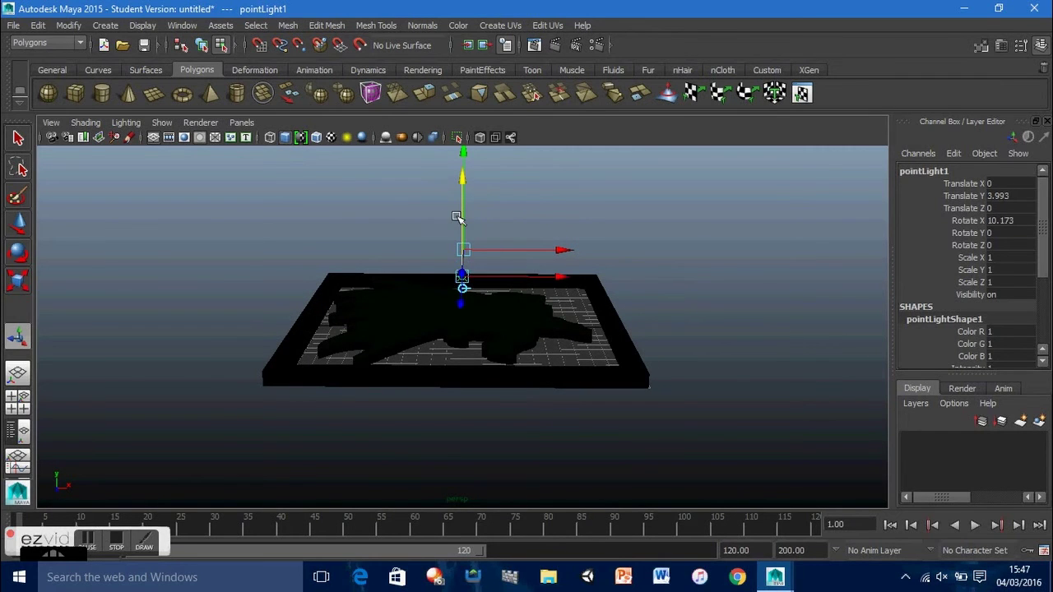
alt+drag(354, 176, 354, 205)
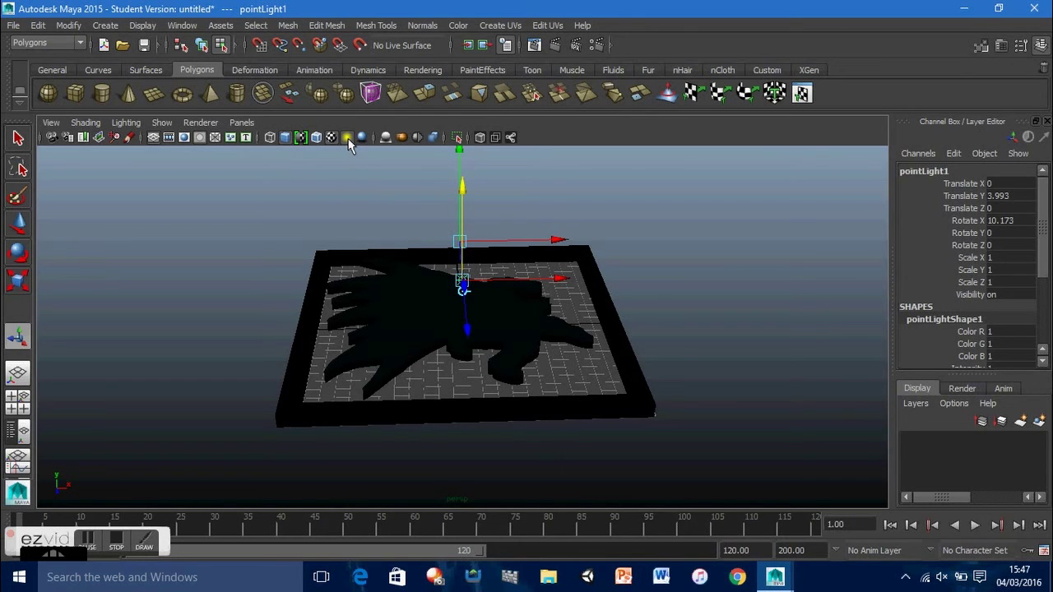
alt+drag(580, 356, 571, 390)
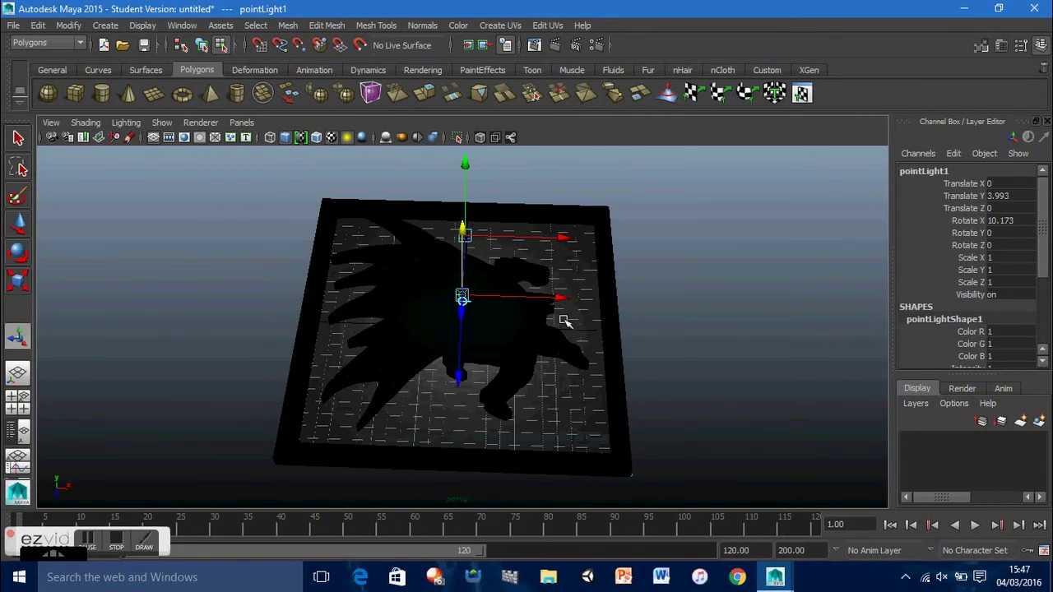
Shift the light up and left to about X -7.394, Y 8.478, Z 1.599; return the mesh to Object Mode.
drag(562, 301, 459, 301)
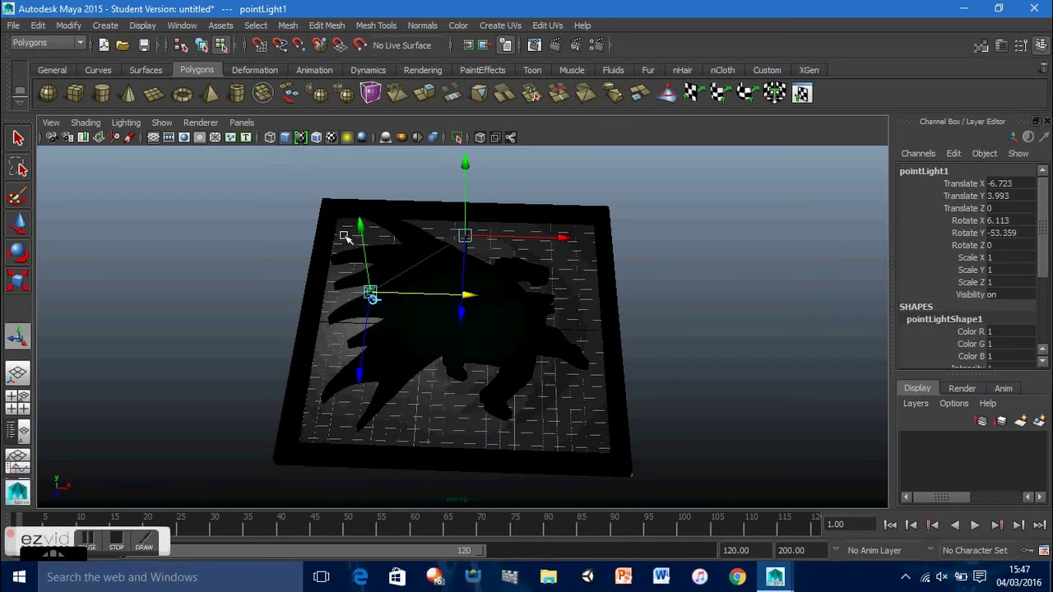
drag(355, 234, 374, 216)
drag(368, 251, 352, 277)
alt+drag(498, 404, 431, 355)
middle_drag(371, 177, 406, 225)
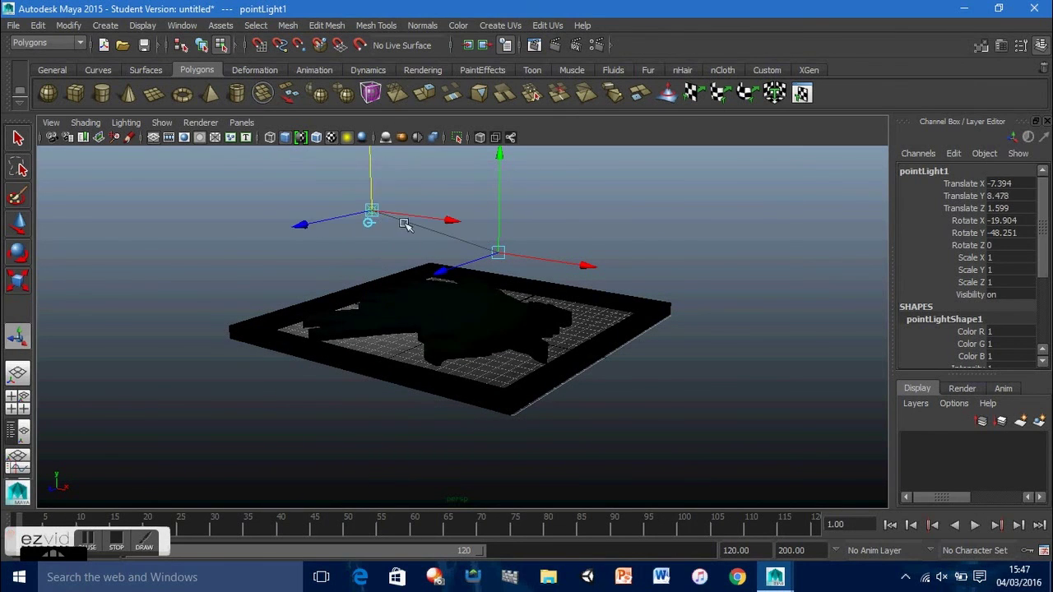
click(698, 364)
alt+drag(571, 364, 676, 406)
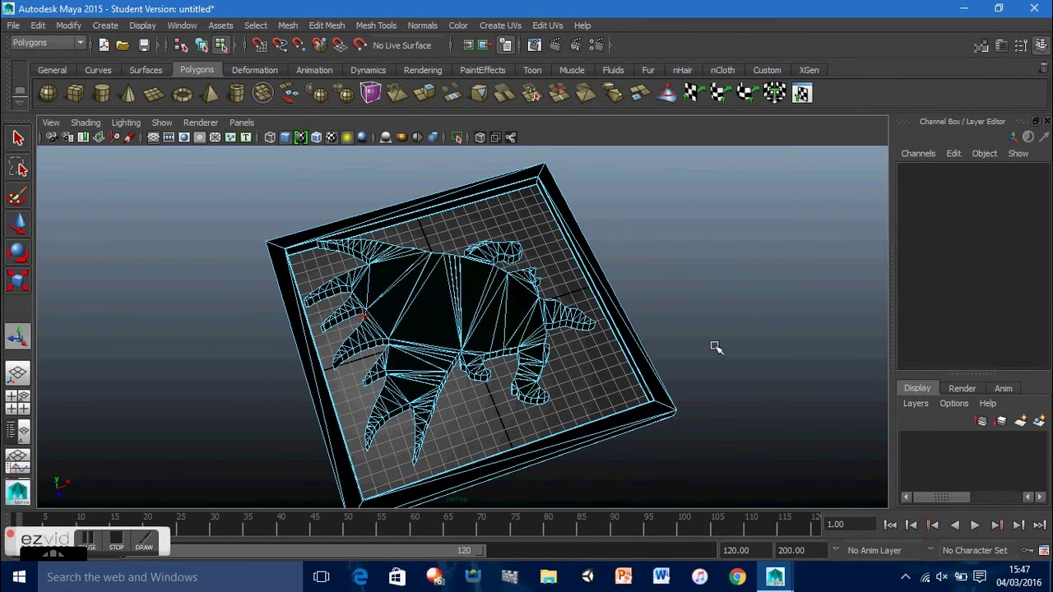
right_drag(301, 258, 349, 215)
alt+drag(162, 282, 146, 277)
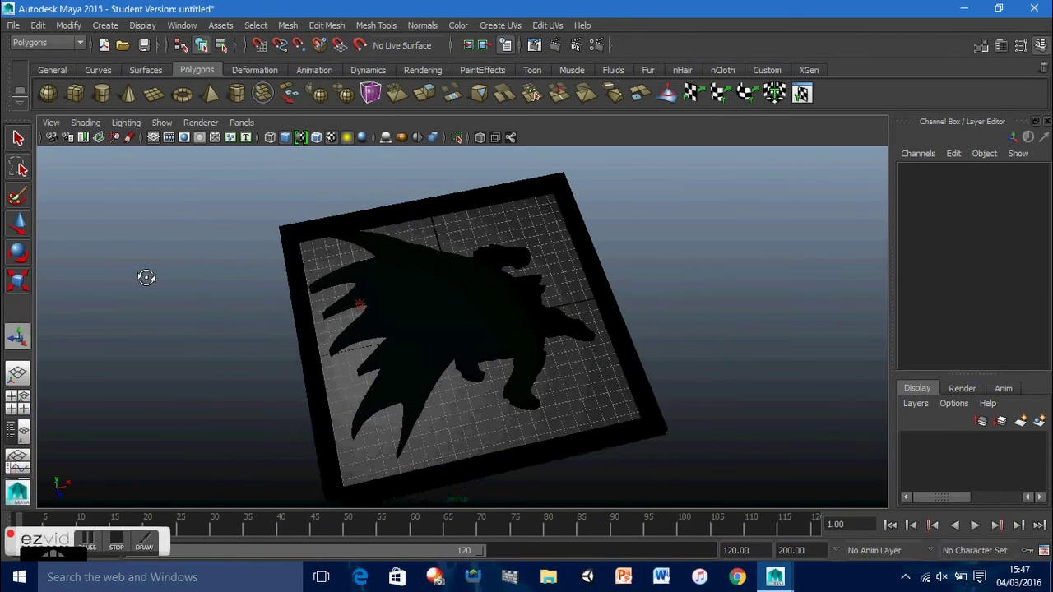